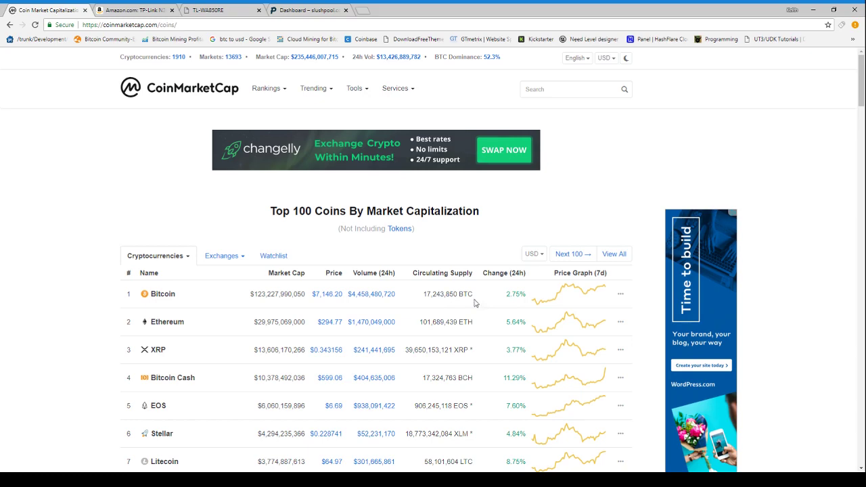
- Examine the list of top coins by market capitalization, comparing prices and 24-hour changes
scroll(298, 301, down, 1)
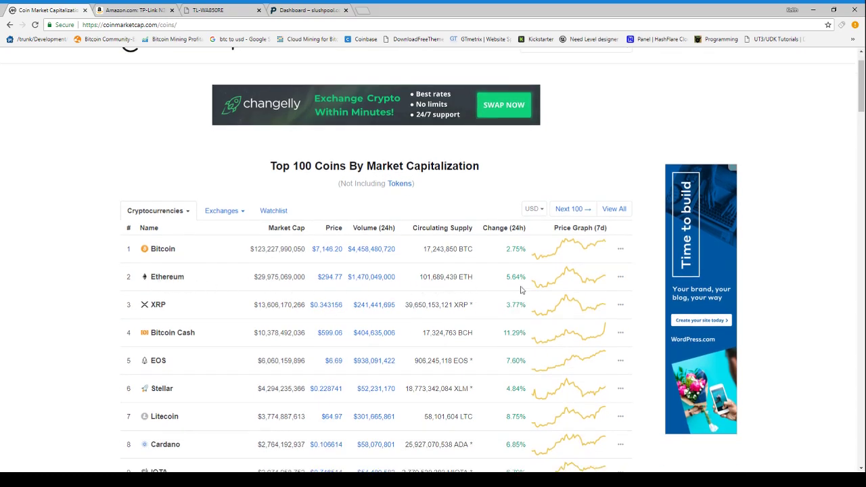
scroll(520, 291, down, 1)
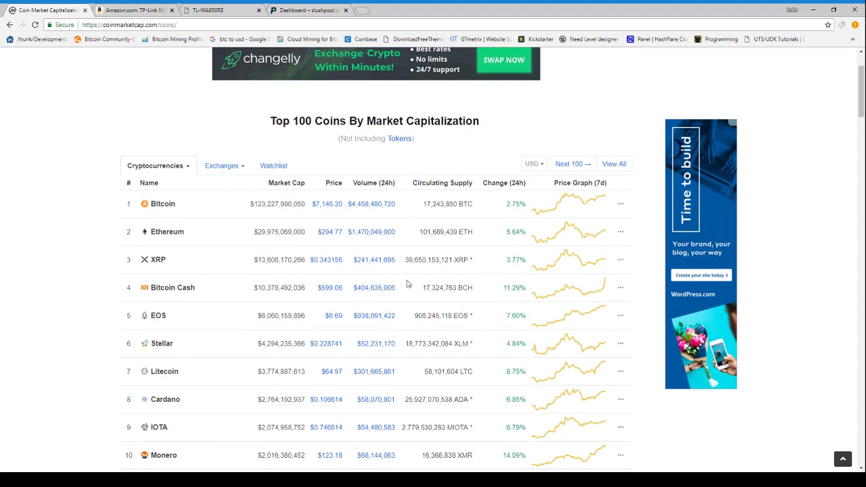
scroll(440, 355, down, 1)
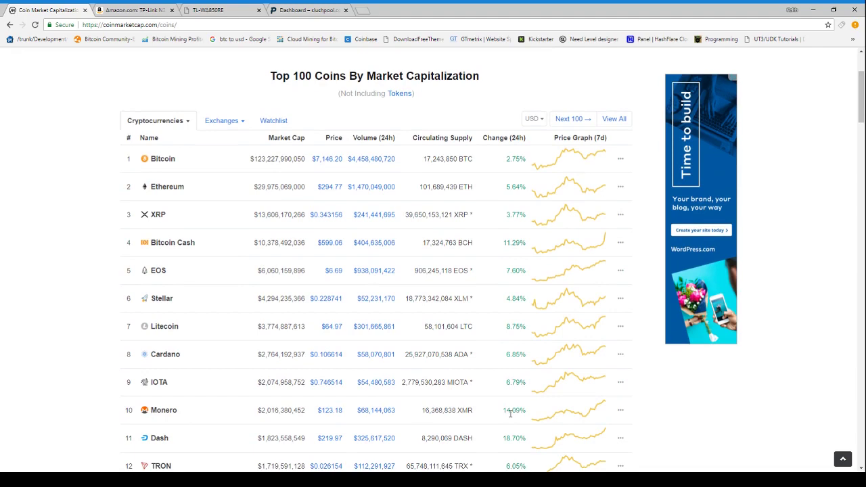
scroll(510, 410, up, 1)
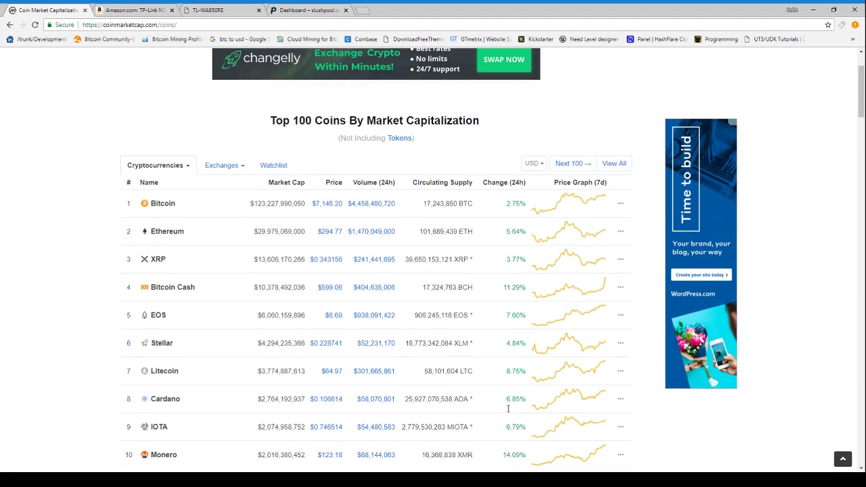
scroll(513, 392, down, 1)
scroll(514, 379, up, 1)
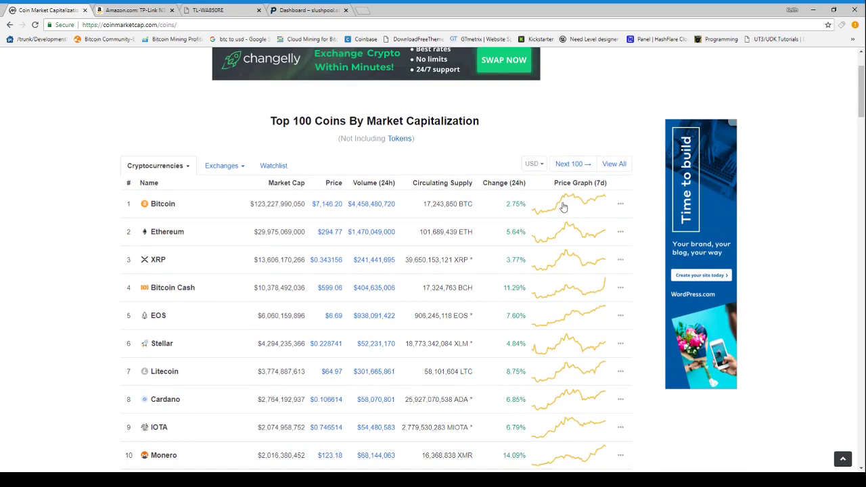
- Open Bitcoin's price chart, narrow its range to 1d, and review the coin's price summary
click(562, 205)
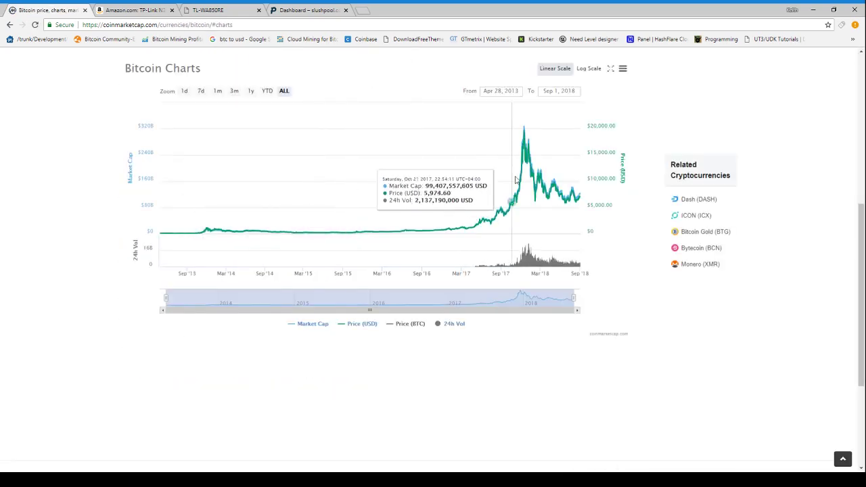
click(185, 92)
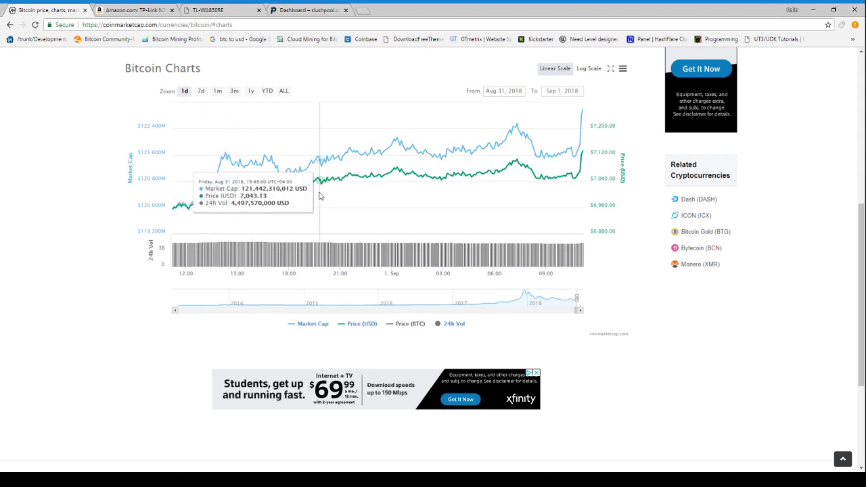
scroll(320, 196, up, 5)
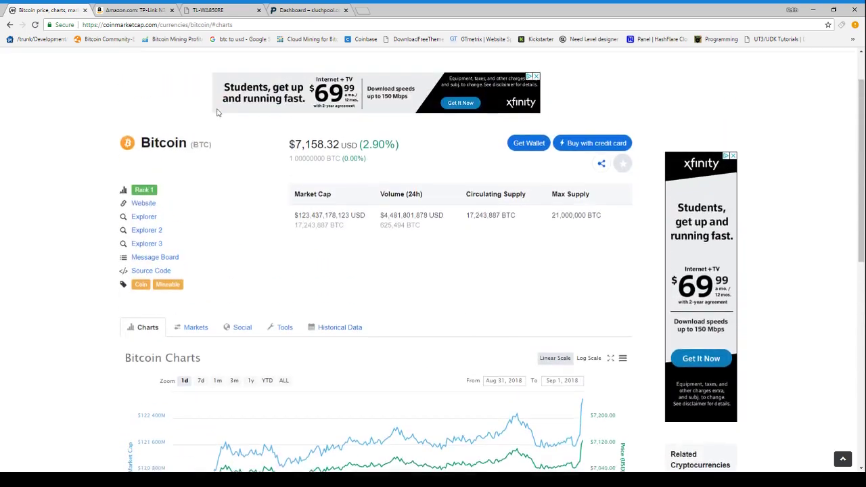
scroll(249, 133, down, 2)
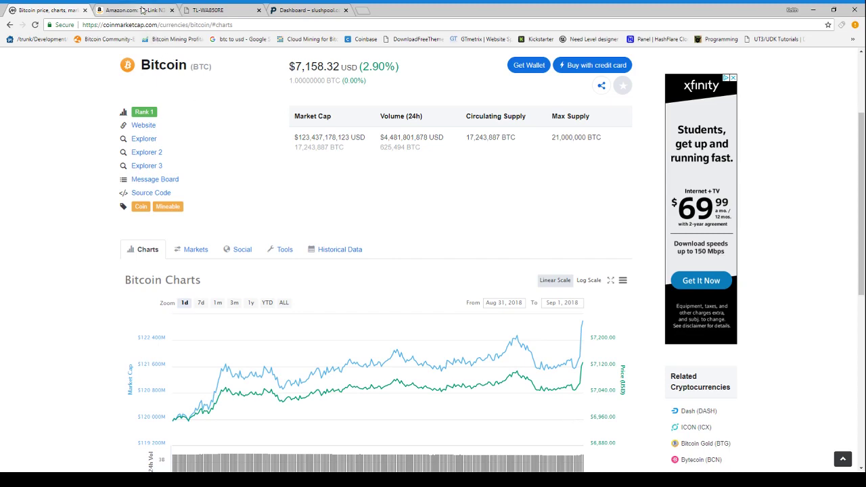
- On the TP-Link N300 range extender product page, inspect the Ethernet port image and open the front image in expanded view
click(136, 11)
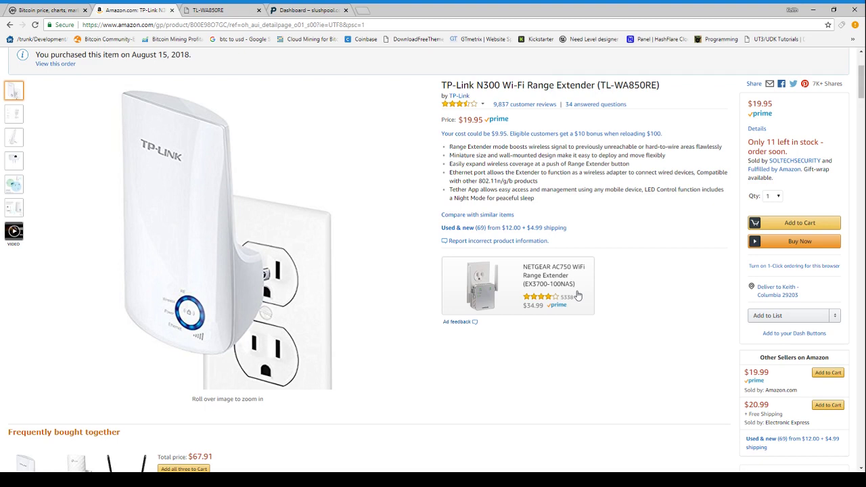
mouse_move(17, 161)
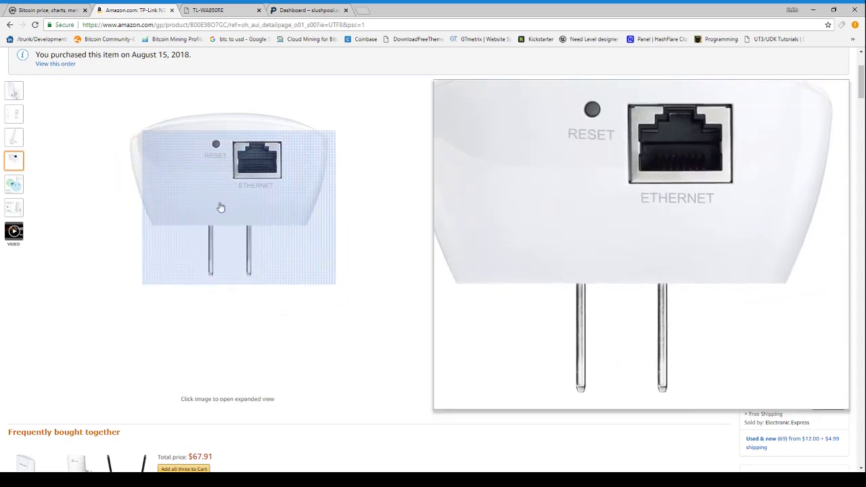
mouse_move(11, 93)
mouse_move(251, 260)
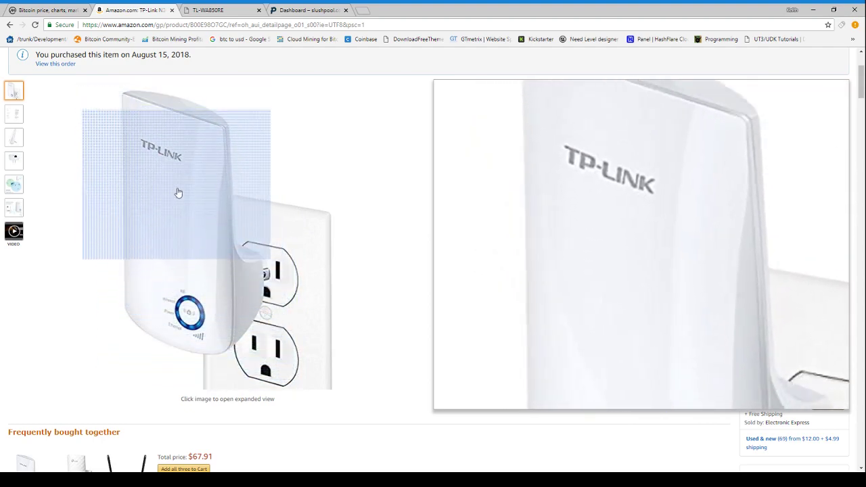
click(93, 170)
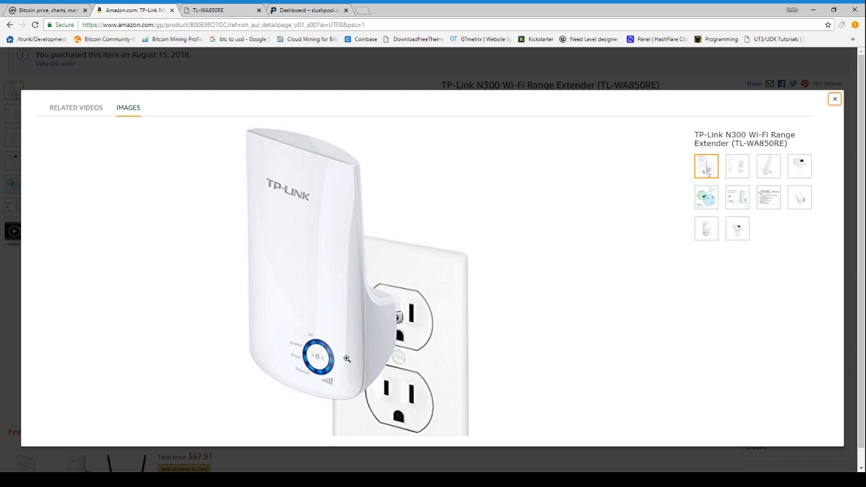
- On the TL-WA850RE admin page, highlight the web and IP addresses and view the Switch Mode options without changing them
click(215, 9)
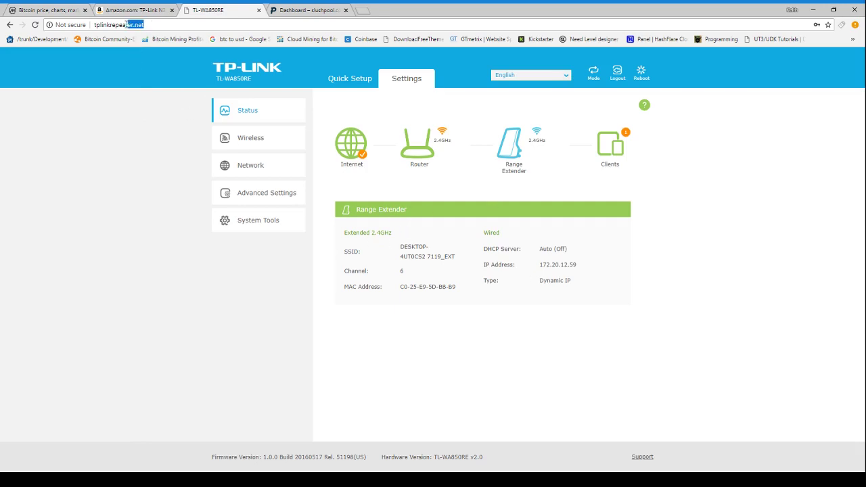
drag(127, 24, 90, 24)
drag(541, 264, 573, 266)
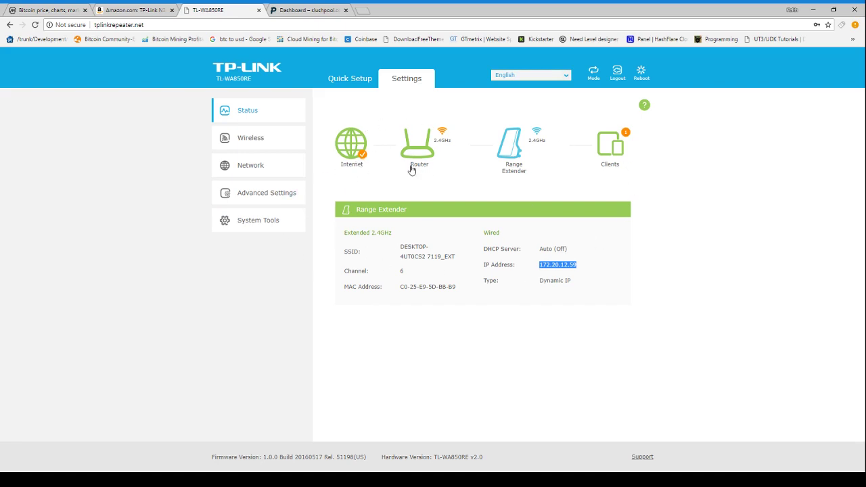
click(593, 72)
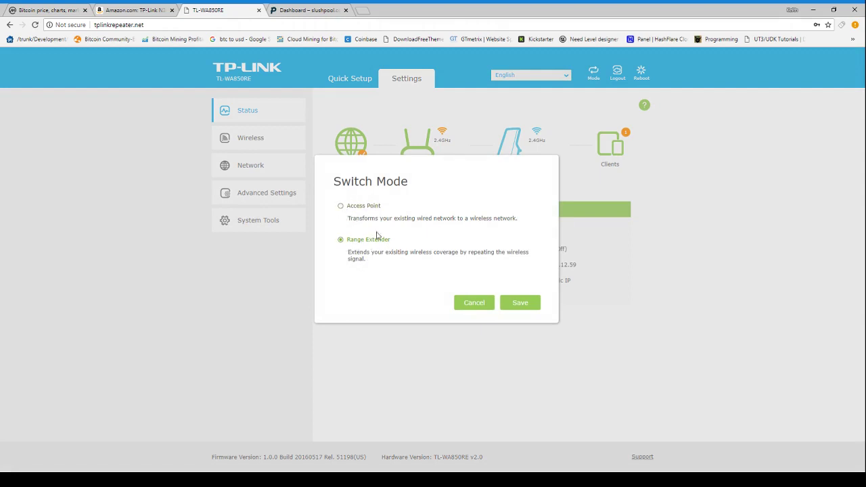
click(473, 304)
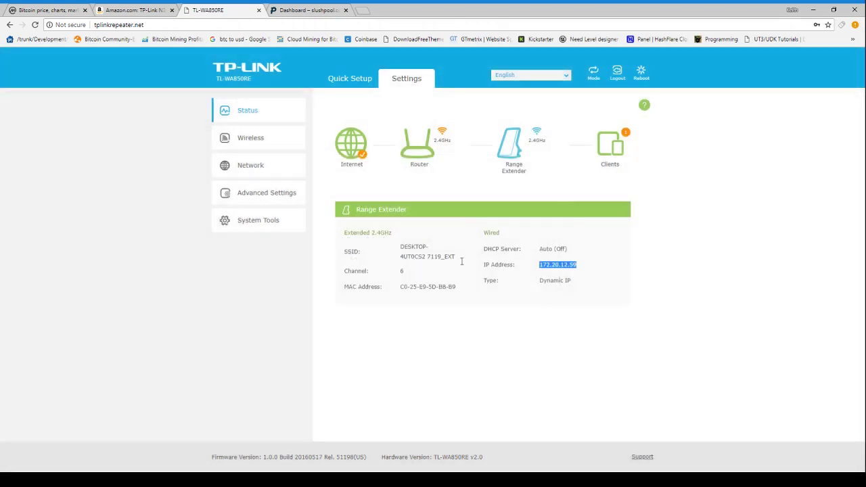
- Review the extender's wireless settings, highlighting the host 2.4GHz SSID and the extended 2.4GHz SSID
click(253, 146)
click(267, 164)
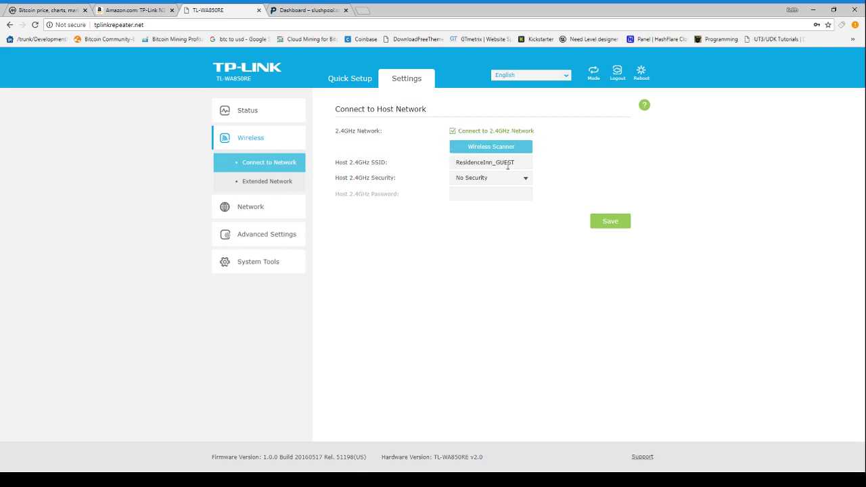
mouse_move(507, 166)
mouse_down()
mouse_move(448, 165)
mouse_move(517, 163)
mouse_up()
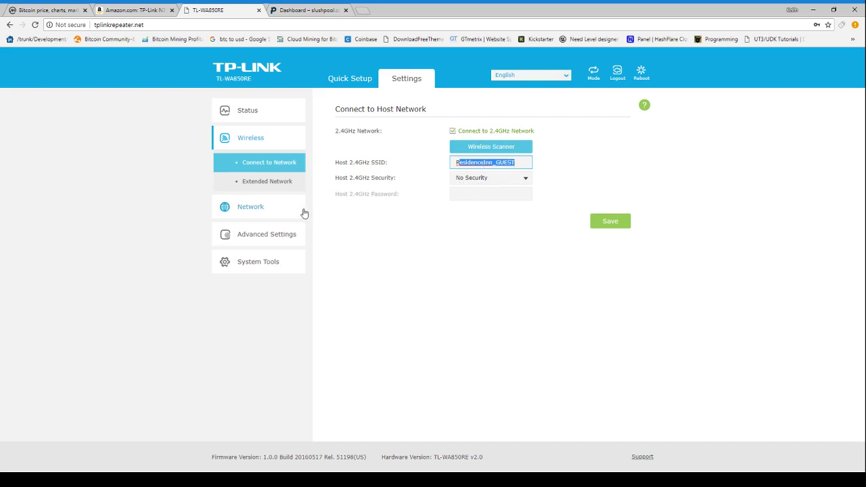
click(265, 185)
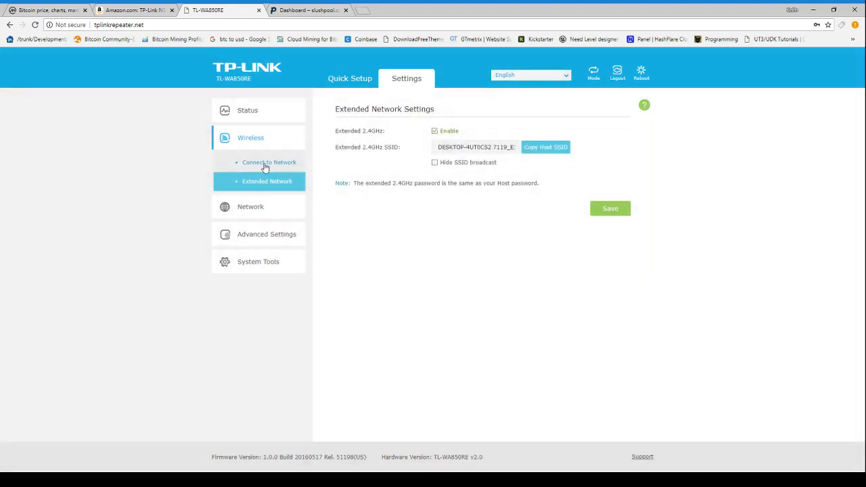
click(264, 163)
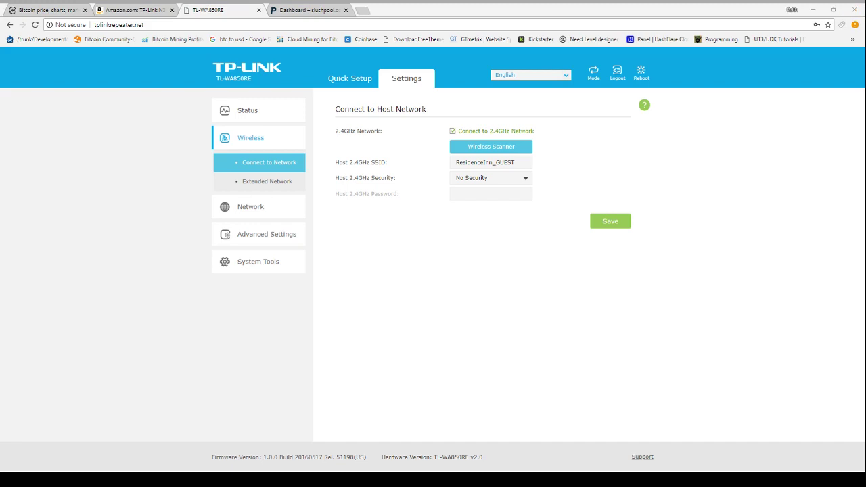
click(267, 182)
drag(436, 148, 522, 152)
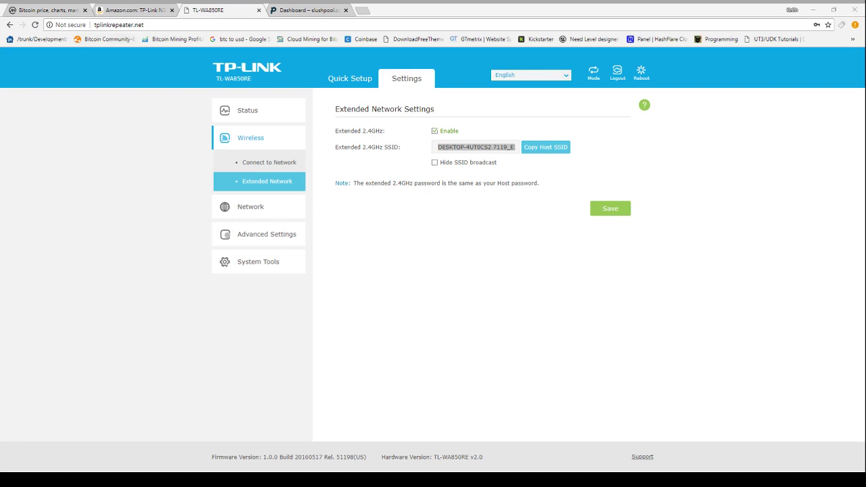
- Highlight the admin page's web address tplinkrepeater.net, and clear the selection without changing anything
click(136, 24)
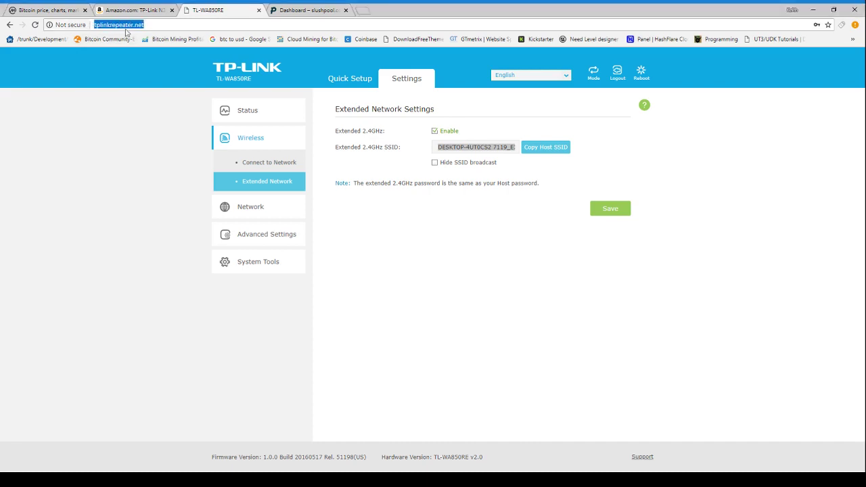
click(169, 24)
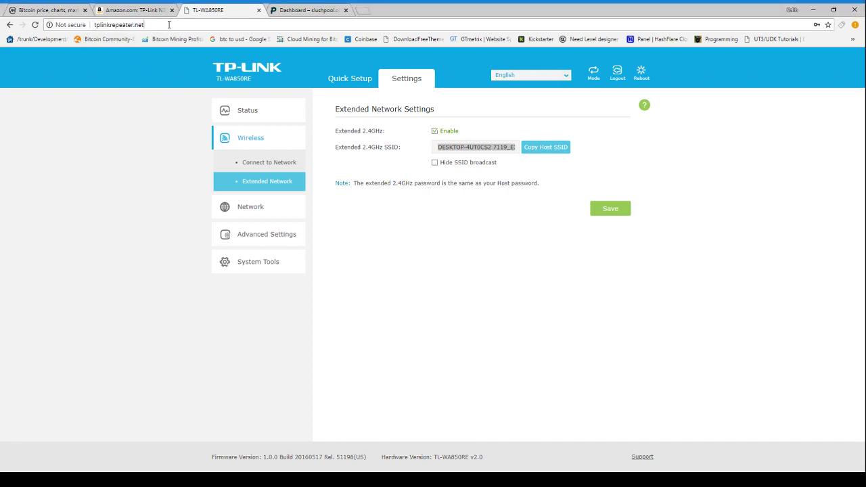
triple_click(142, 25)
click(380, 245)
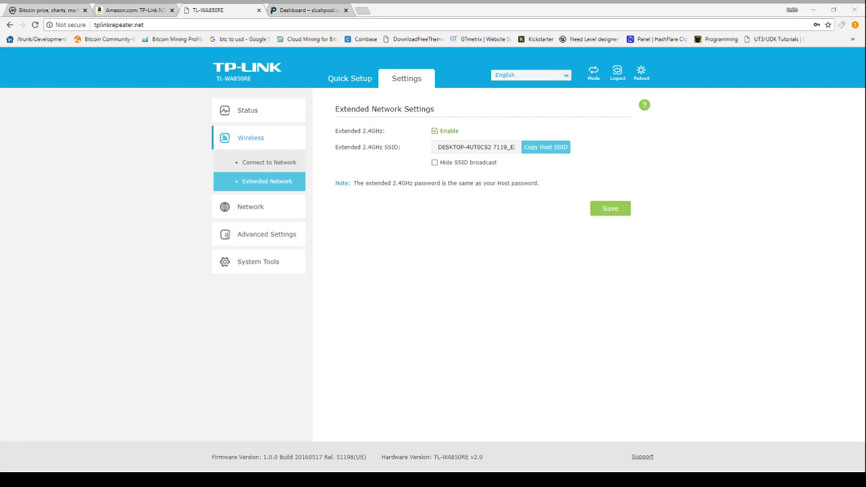
click(464, 257)
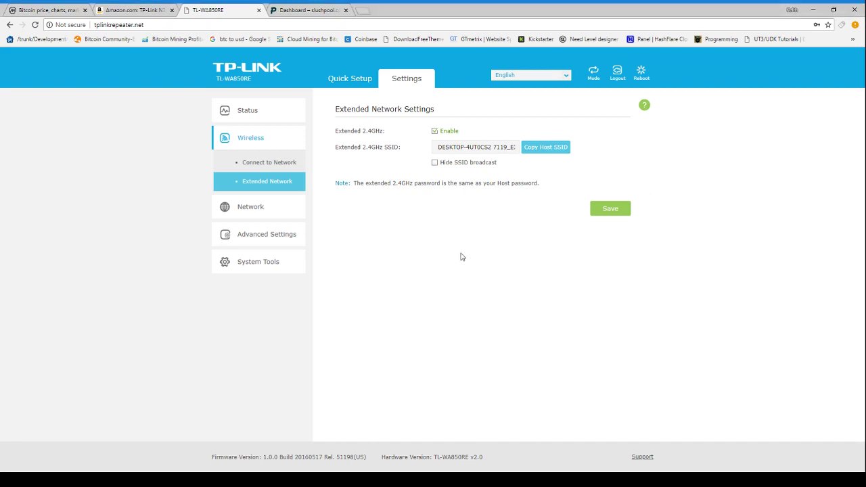
- Check the extender's connected clients and Internet status, highlighting the status value
click(249, 111)
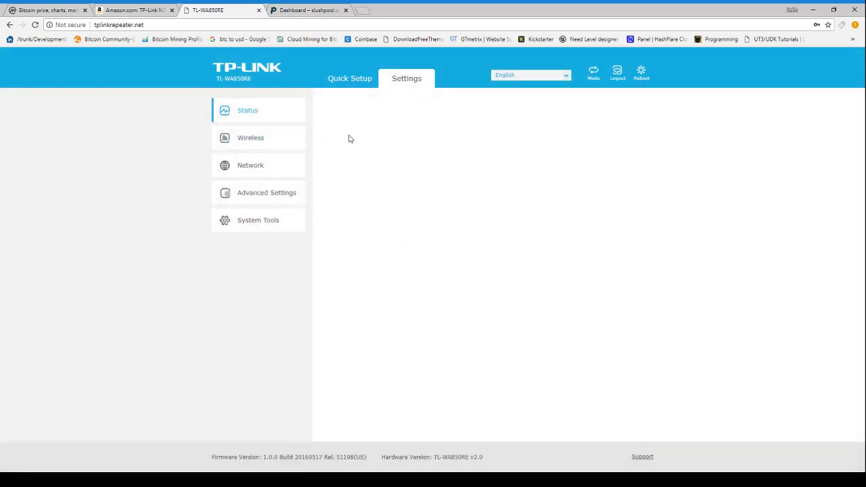
click(261, 112)
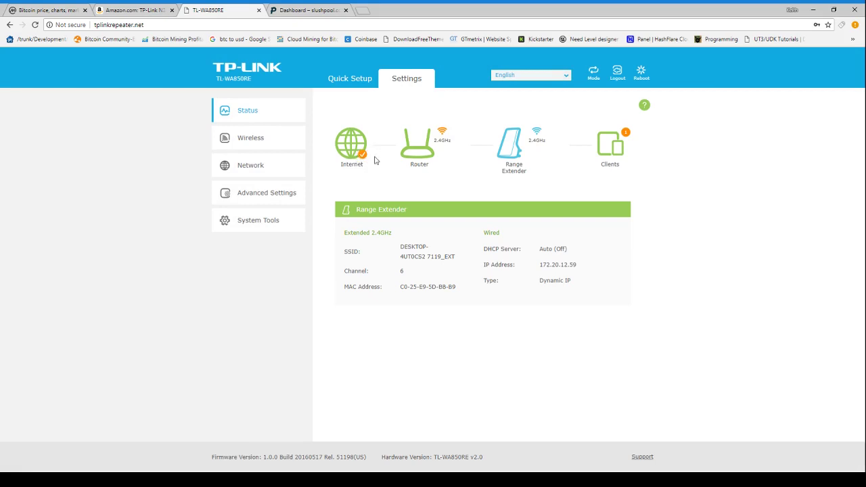
click(612, 145)
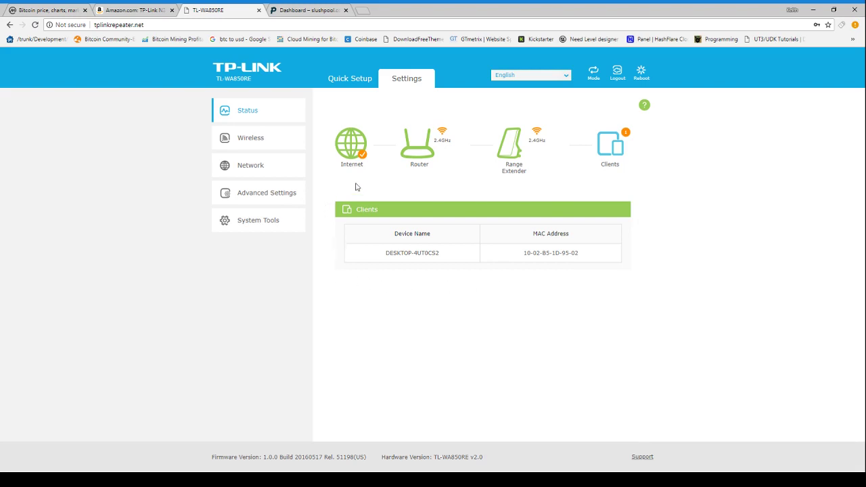
click(593, 72)
click(474, 303)
click(349, 154)
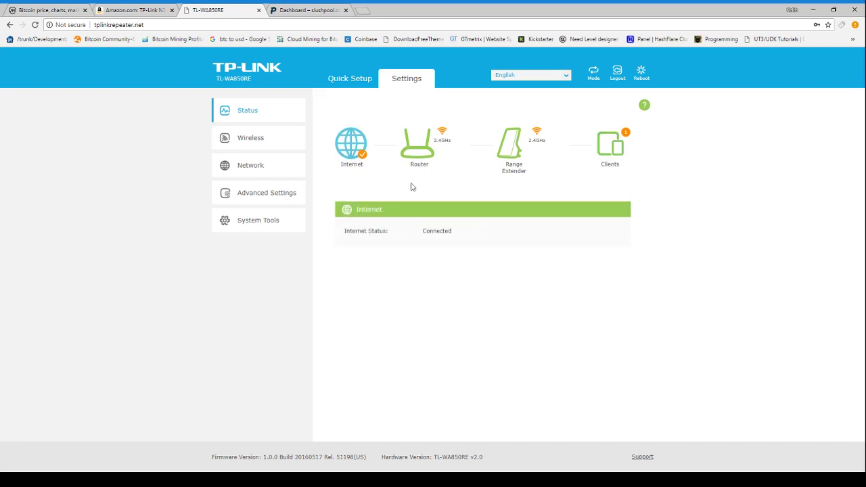
drag(422, 231, 455, 235)
- Switch to Slush Pool, check the list of mining workers, and return to the account dashboard
click(326, 14)
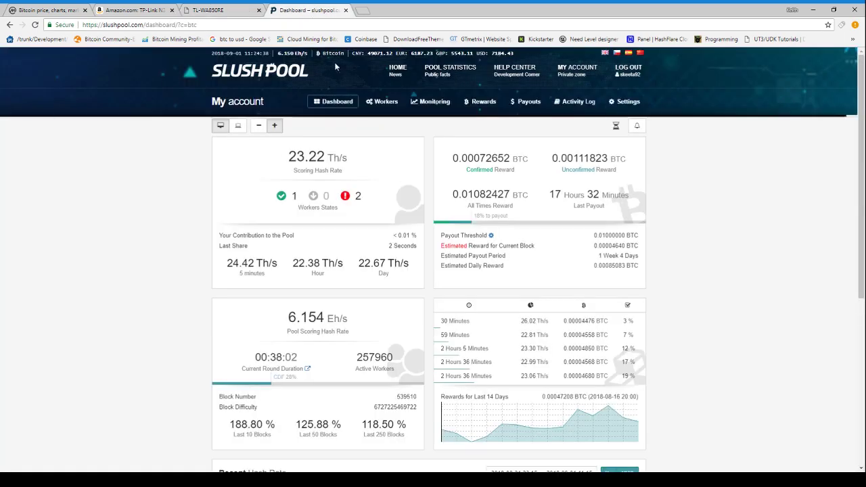
click(383, 102)
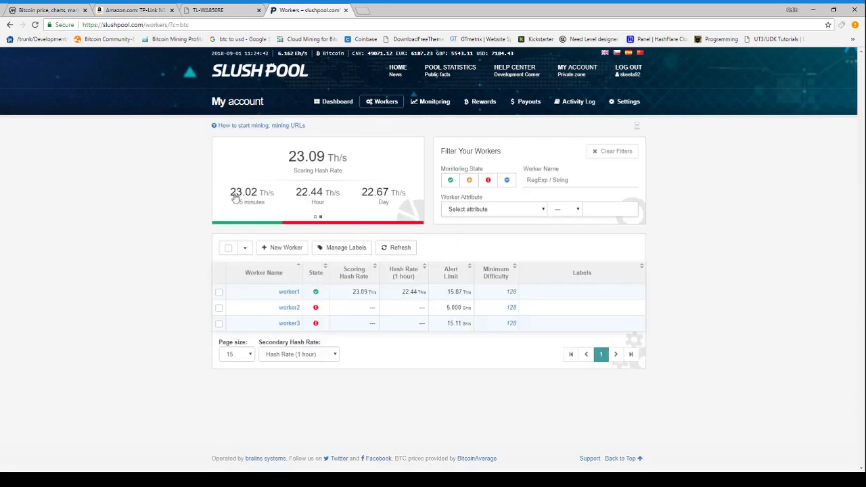
click(335, 103)
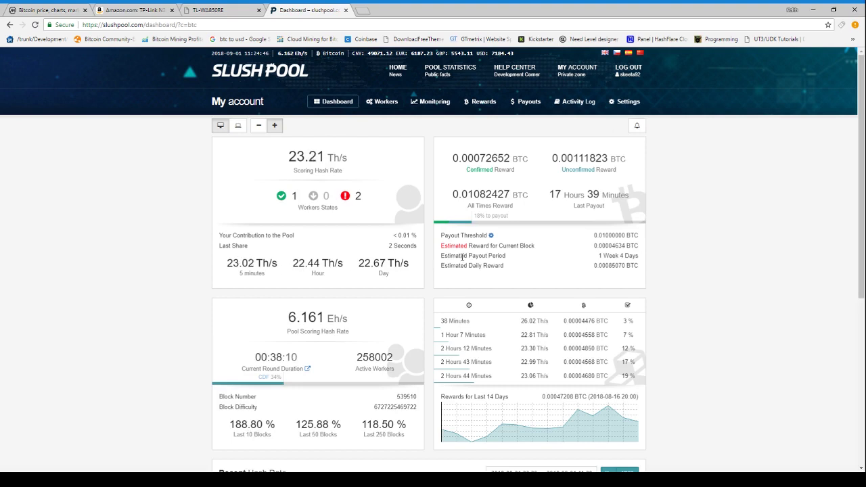
- Switch back to the extender's admin page, check its connected clients, and expand the wireless options
click(226, 9)
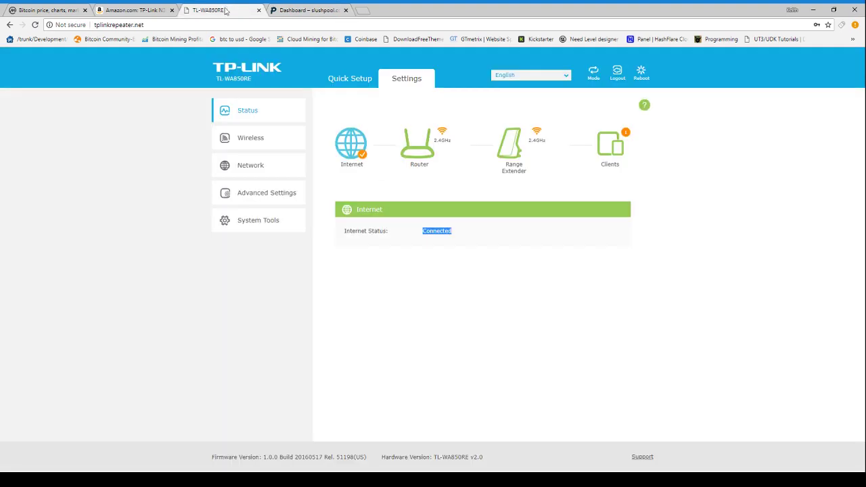
click(626, 145)
click(244, 135)
- Review the extender's network and DHCP server settings, and refresh the DHCP client list
click(257, 214)
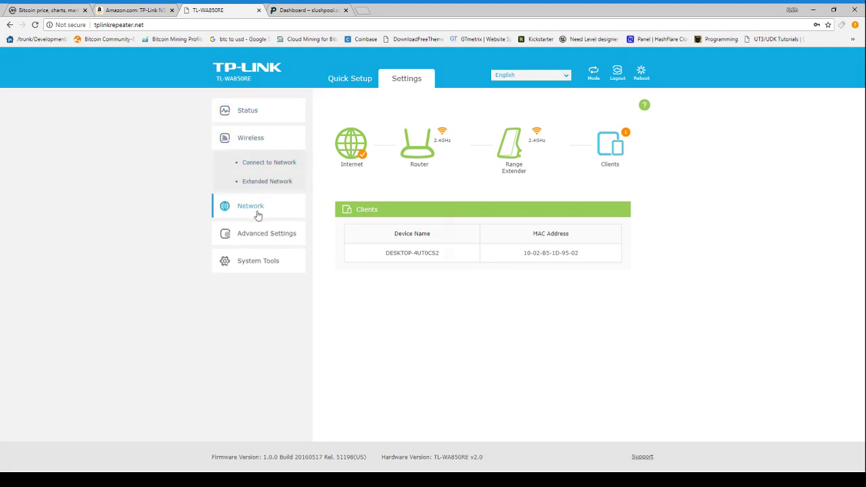
scroll(433, 266, down, 2)
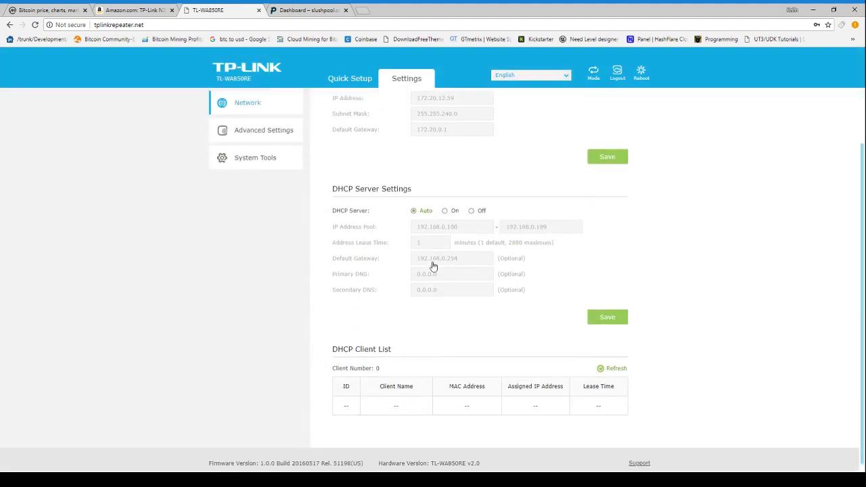
scroll(433, 265, down, 1)
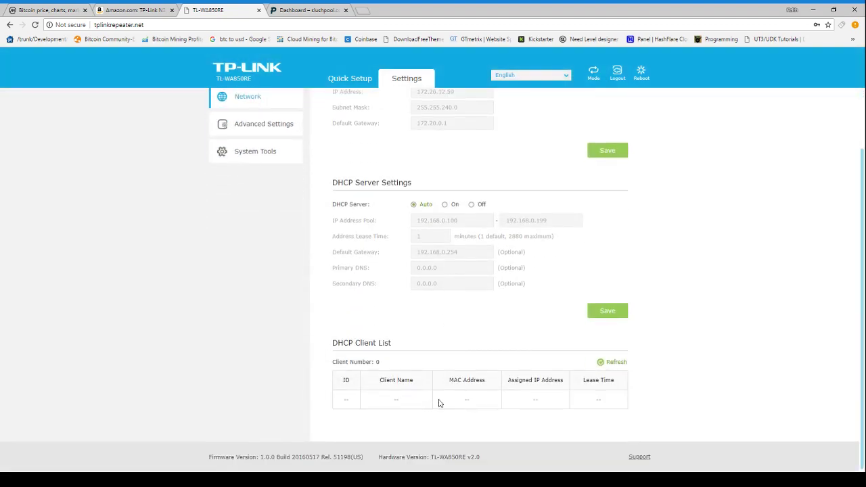
click(613, 363)
scroll(448, 402, up, 1)
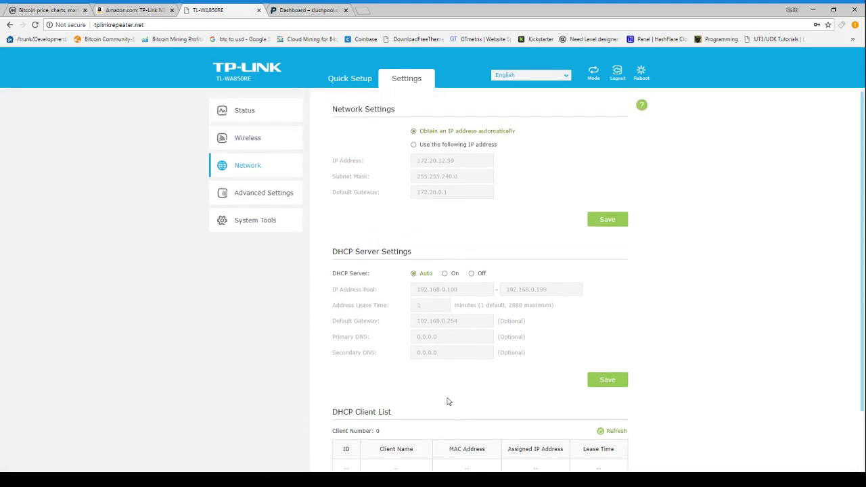
scroll(447, 401, down, 1)
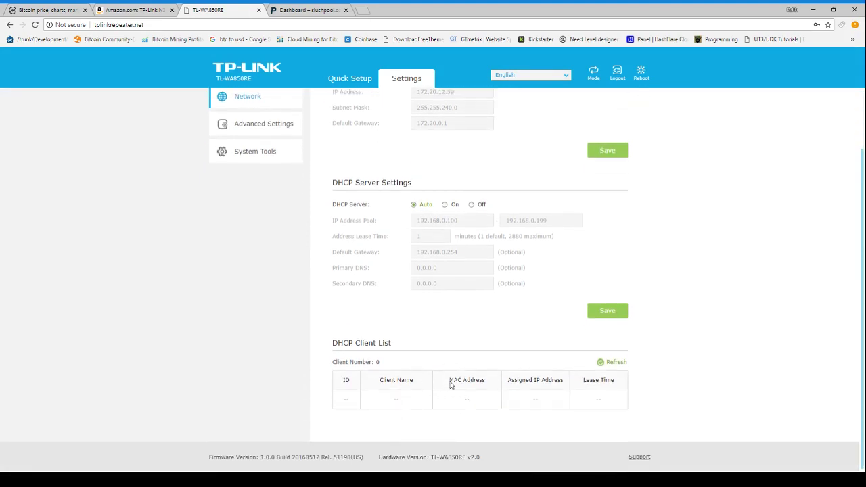
scroll(406, 376, up, 1)
scroll(455, 385, down, 1)
scroll(456, 385, up, 1)
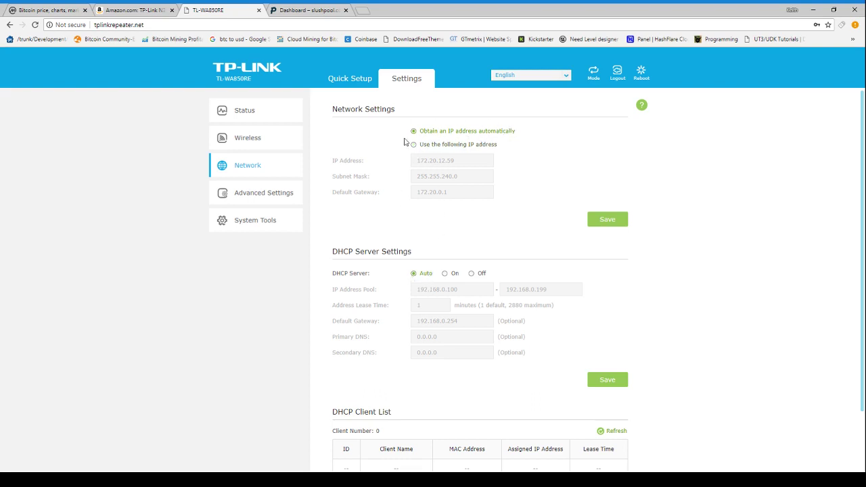
- Look over the options offered under the extender's Advanced Settings and System Tools
click(269, 194)
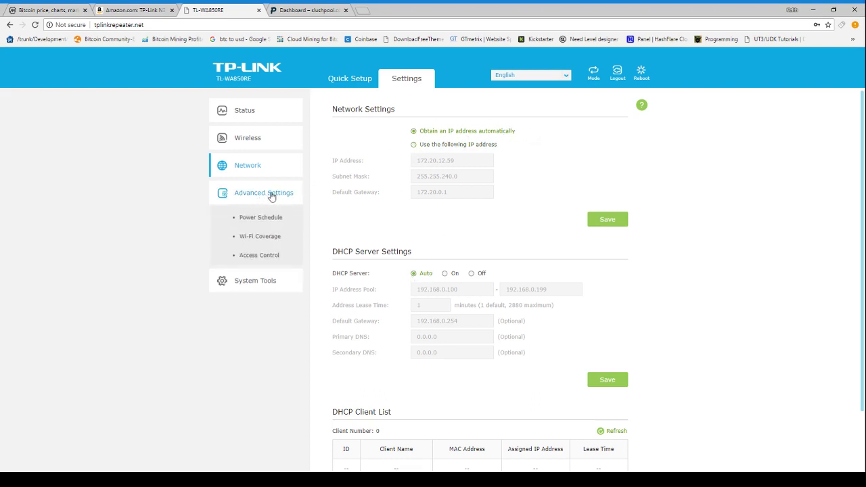
click(268, 280)
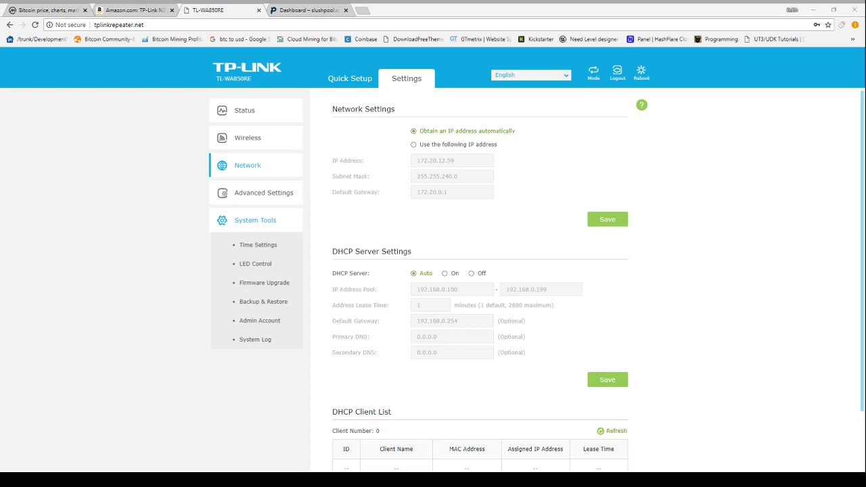
- Return to the extender's status overview and highlight the Internet status value
click(246, 111)
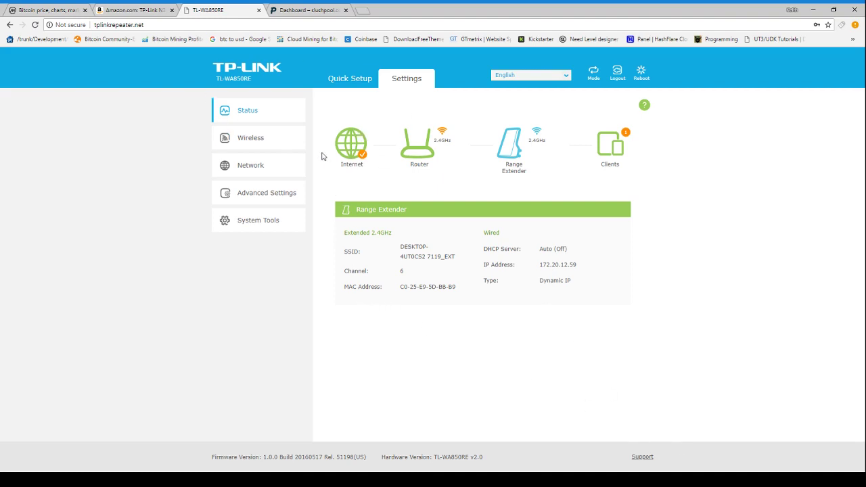
click(343, 163)
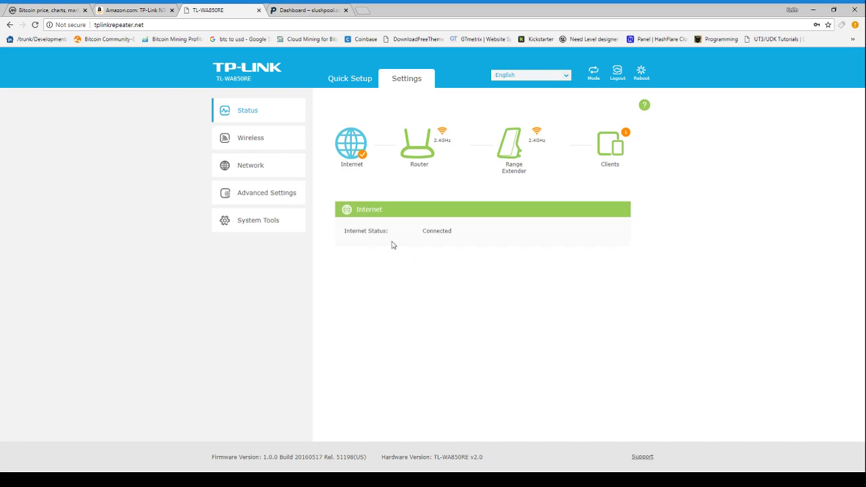
drag(422, 230, 463, 235)
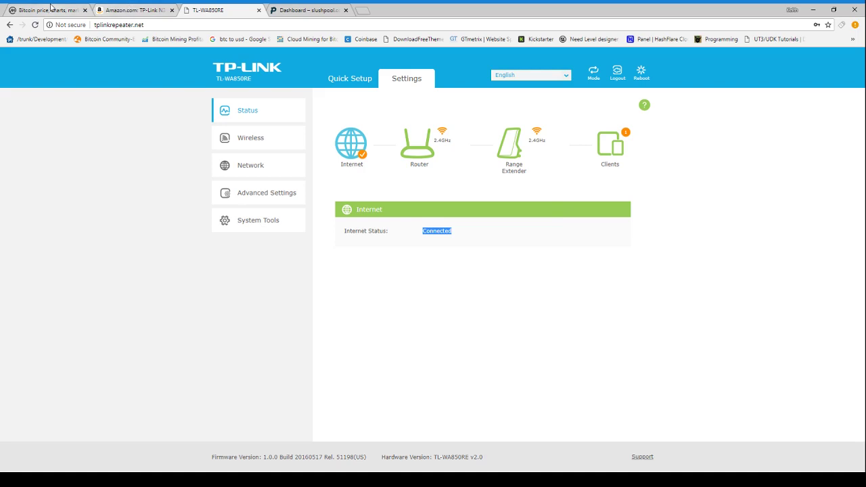
- Switch to the Slush Pool dashboard and highlight the account's scoring hash rate value
click(281, 9)
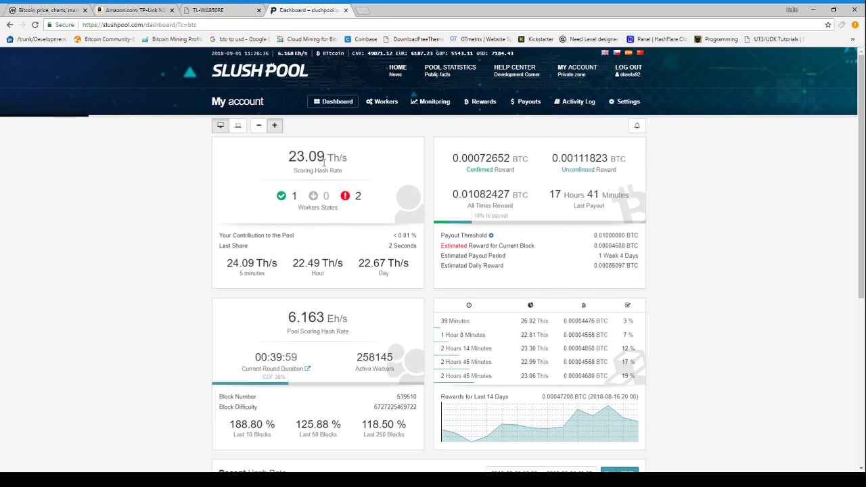
drag(280, 162, 336, 158)
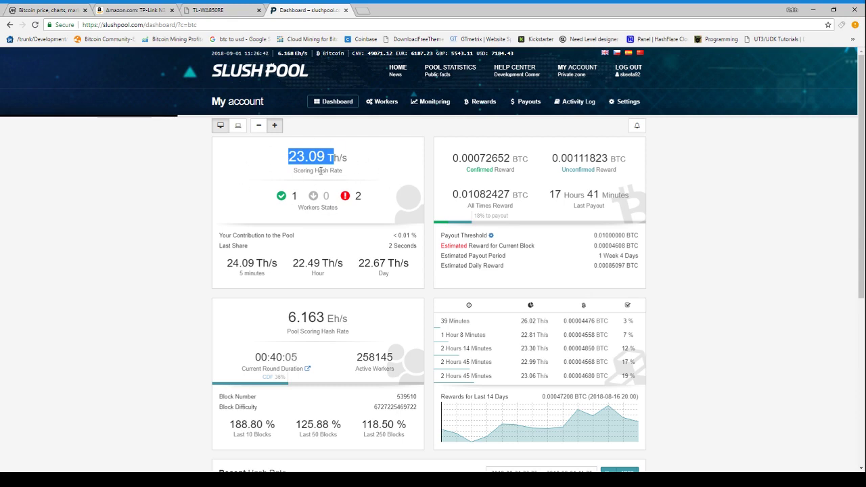
click(377, 155)
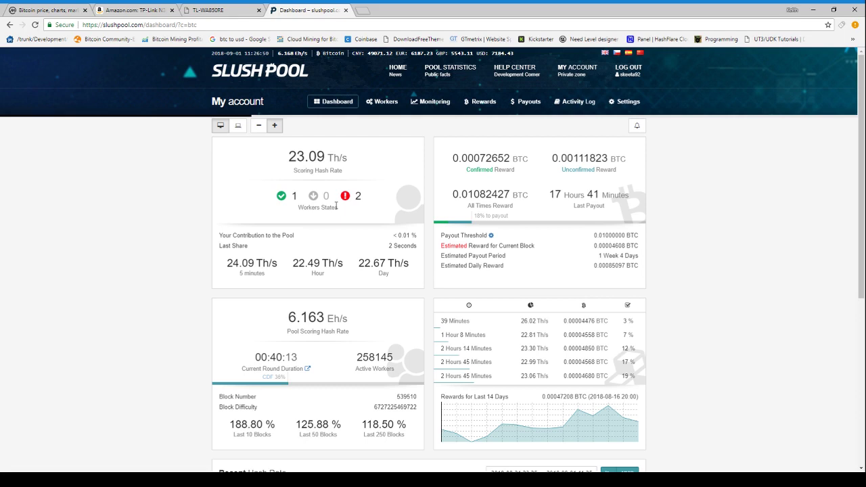
drag(288, 156, 328, 157)
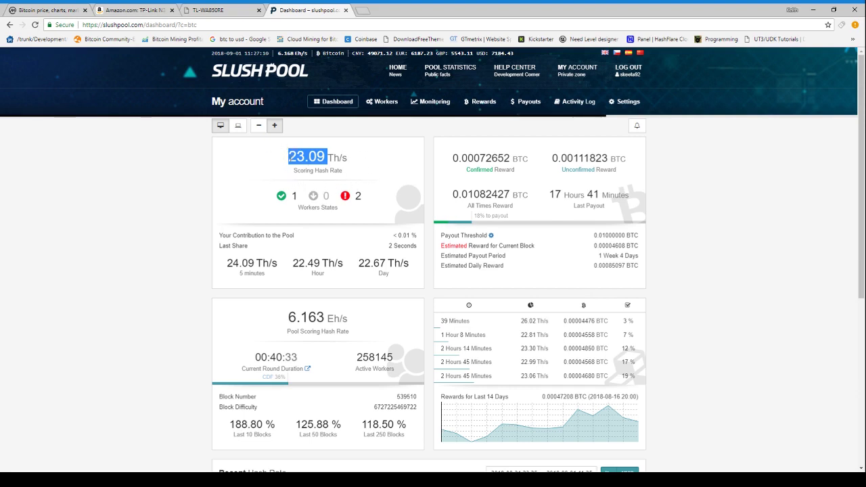
drag(288, 156, 326, 156)
drag(287, 157, 326, 157)
click(338, 152)
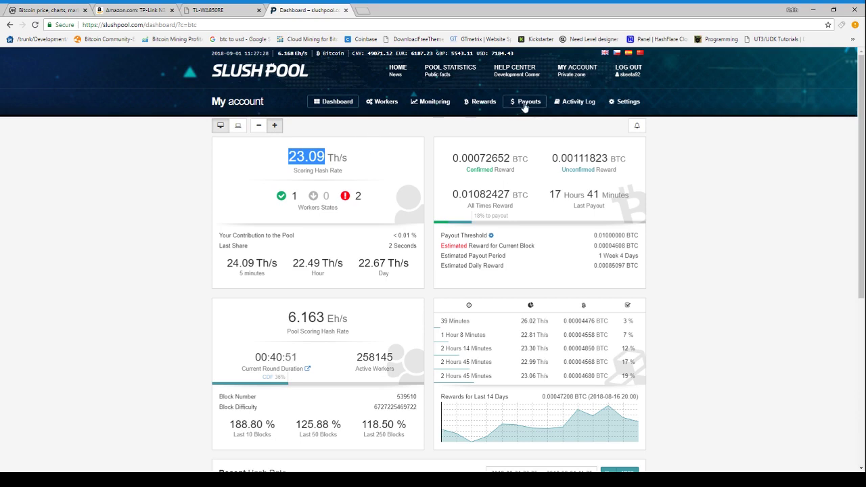
drag(288, 156, 324, 157)
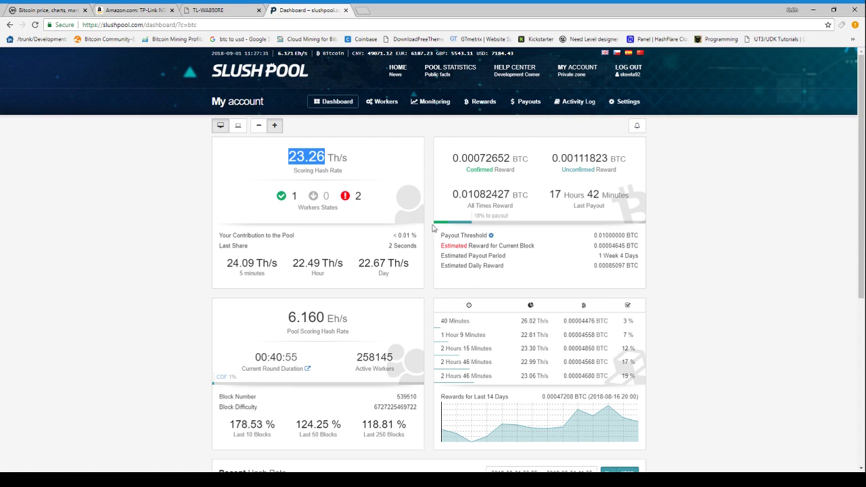